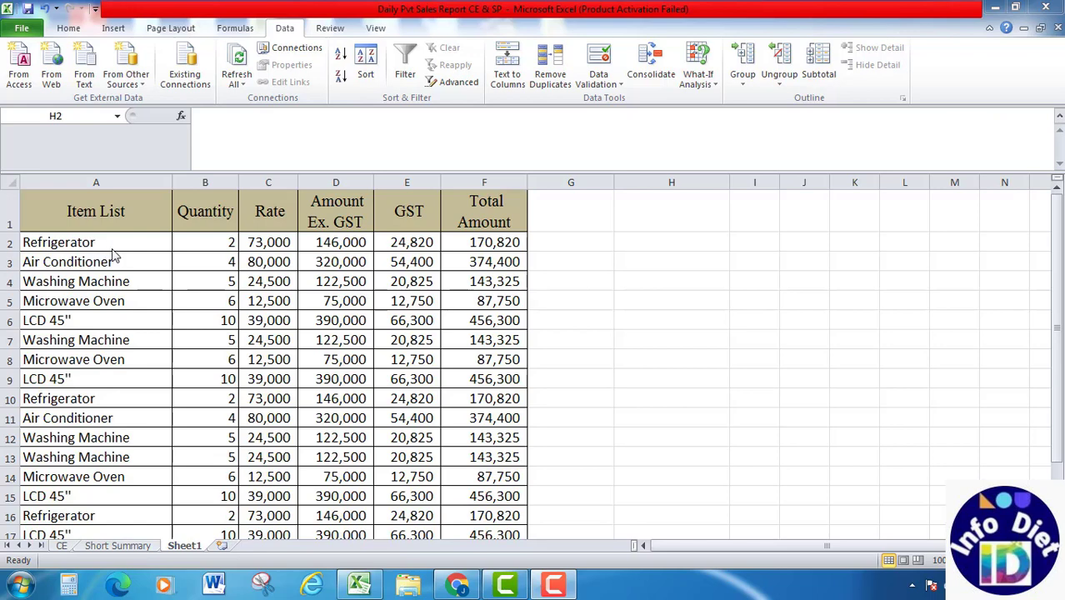
Step: Look through the Item List column from row 2 down to the end of the table for repeated item names
click(123, 245)
click(121, 243)
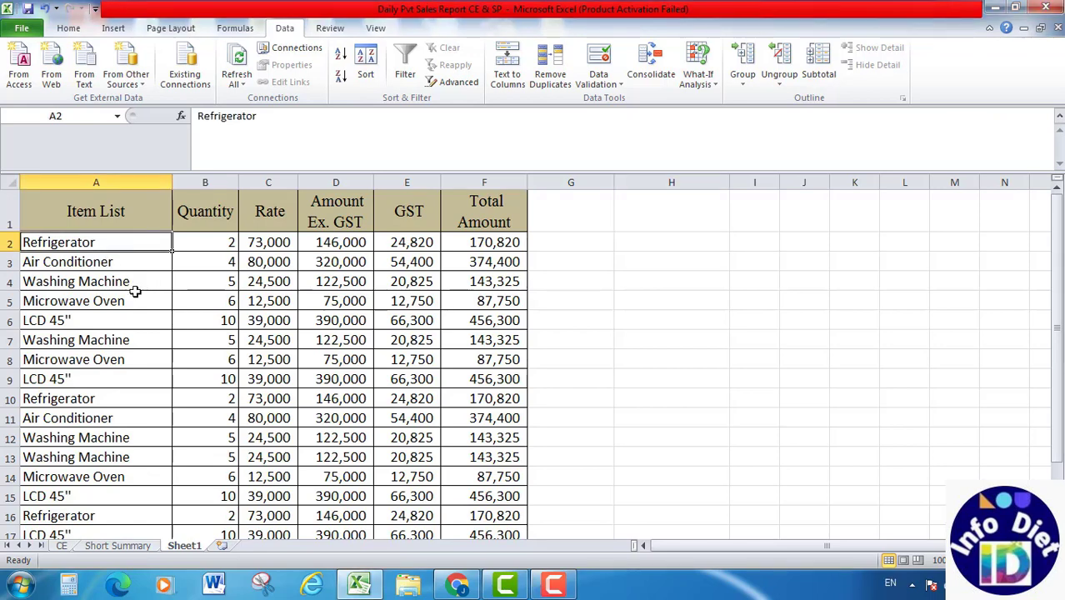
key(Down)
key(Down)
key(Down)
key(Down)
key(Down)
key(Down)
key(Down)
key(Down)
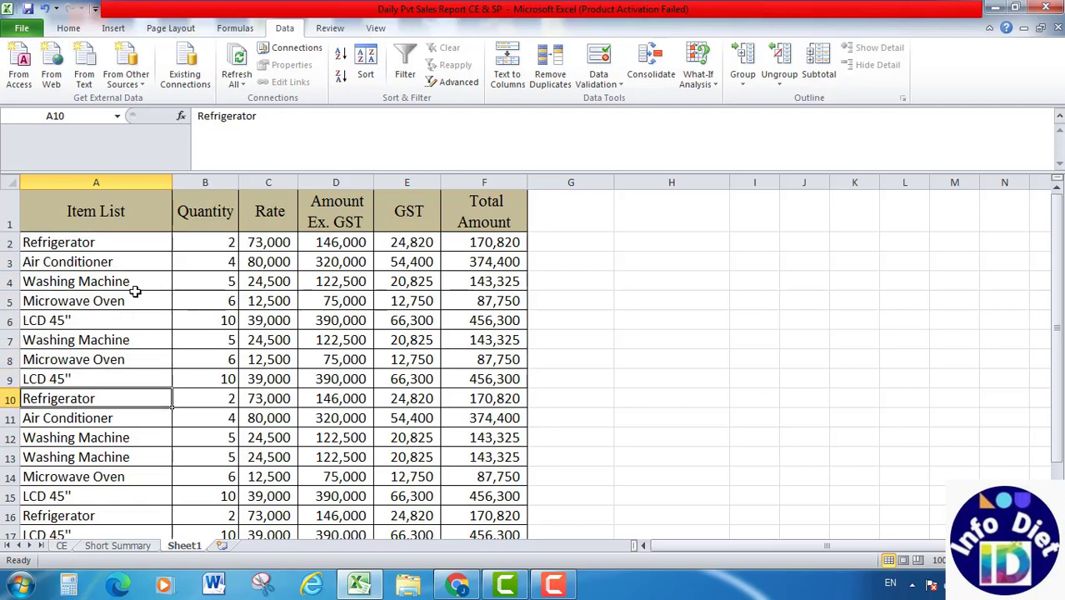
key(Up)
key(Up)
key(Up)
key(Down)
key(Down)
key(Down)
key(Down)
key(Down)
key(Down)
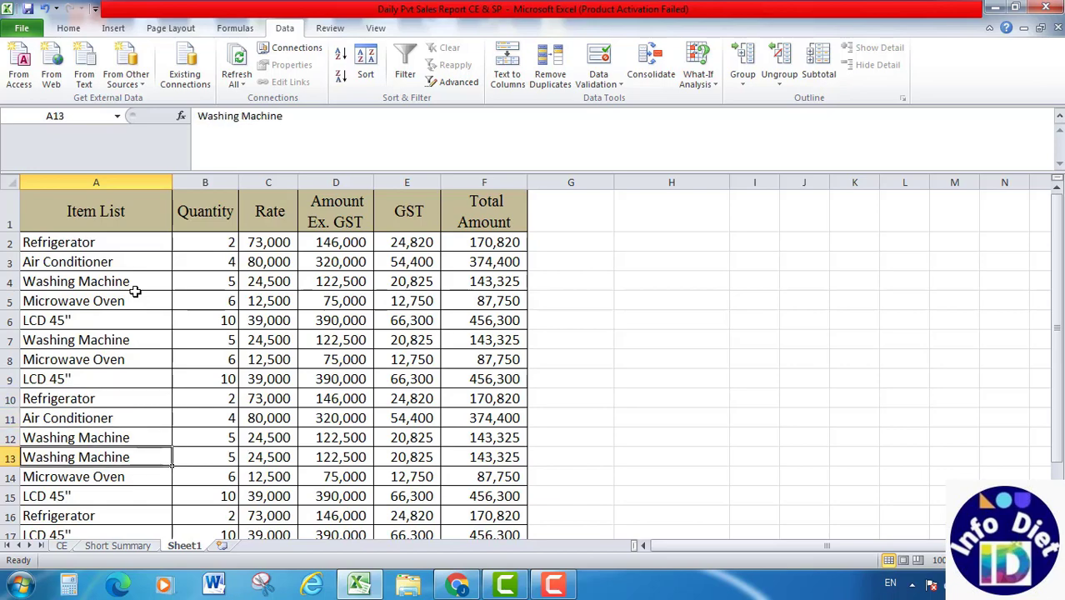
key(Down)
key(Down)
key(Down)
key(Down)
key(Down)
key(Down)
key(Down)
key(Down)
key(Down)
key(Down)
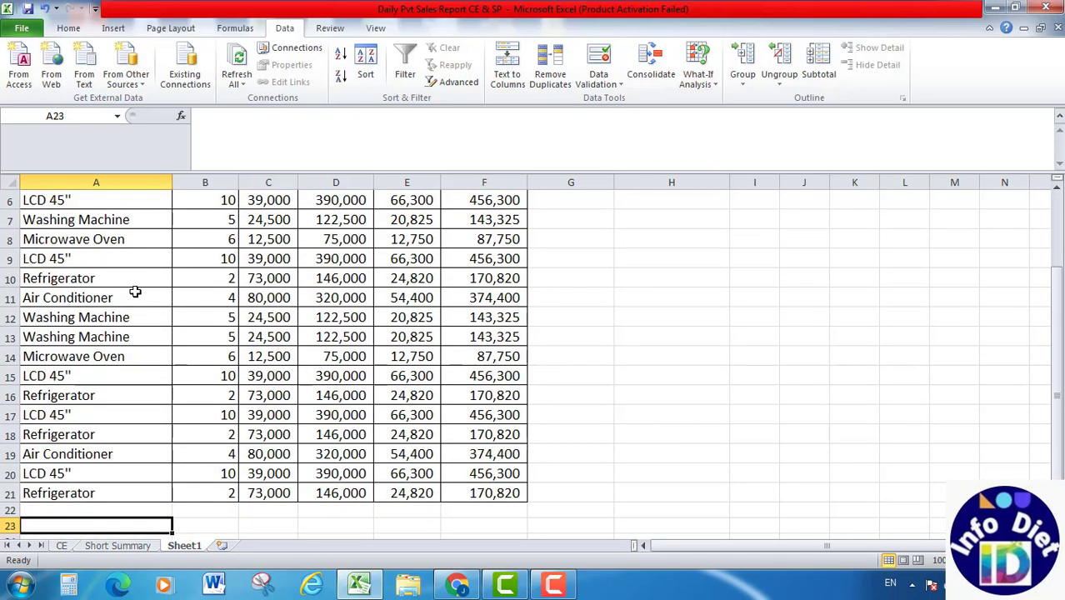
key(Up)
key(Up)
key(Up)
key(Up)
key(Up)
key(Up)
key(Up)
key(Up)
key(Up)
key(Up)
key(Up)
key(Up)
key(Up)
key(Up)
key(Up)
key(Up)
key(Up)
key(Up)
key(Up)
key(Up)
key(Down)
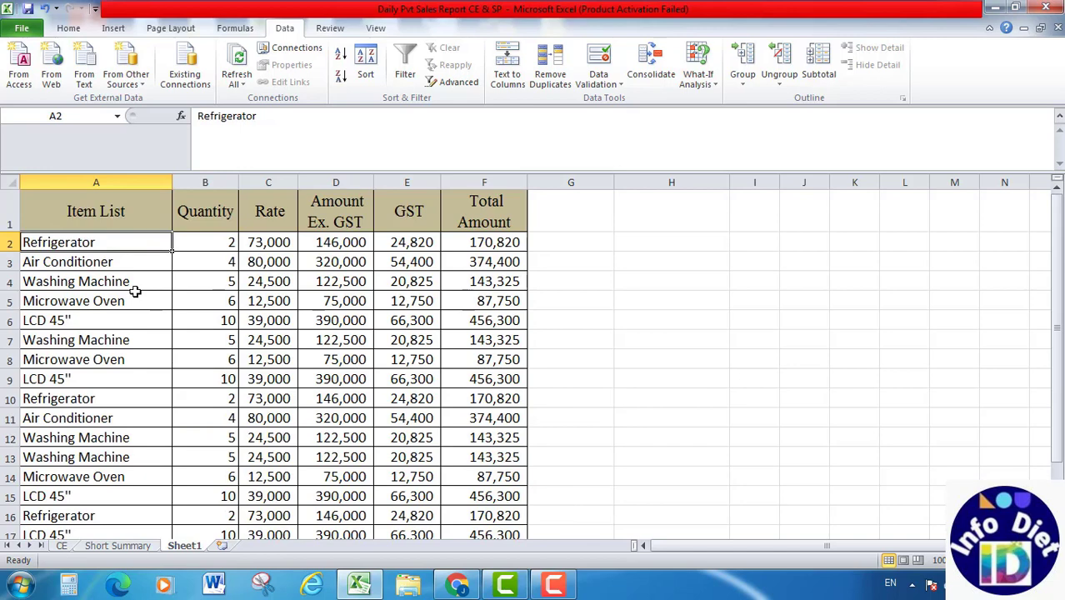
Step: Start an Advanced Filter from cell H2, clear the proposed list range and choose to copy the result to another location
key(Right)
key(Right)
key(Right)
key(Right)
key(Right)
key(Right)
key(Right)
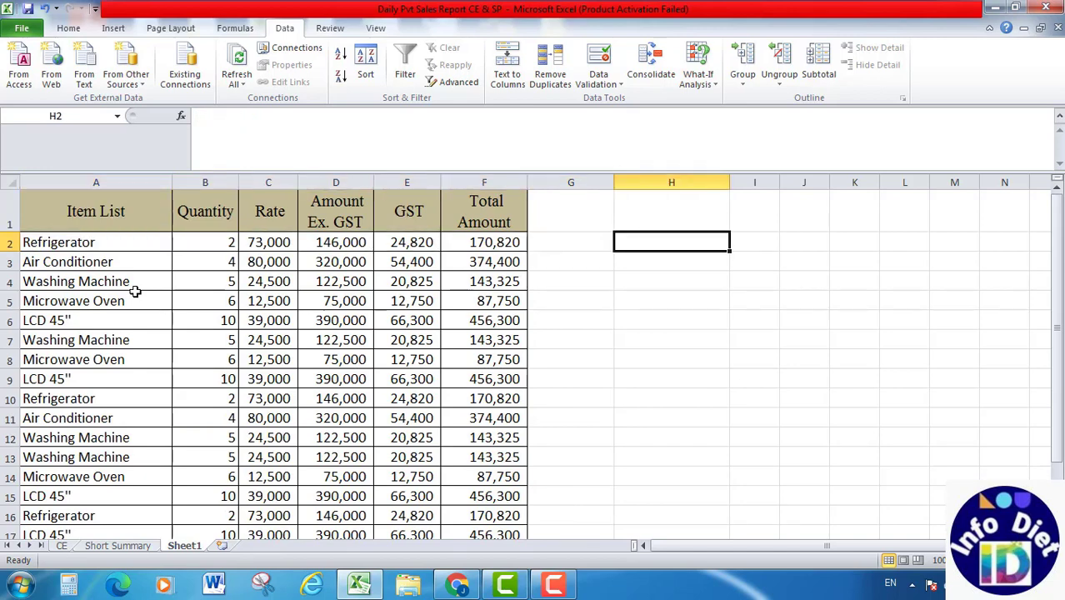
click(70, 29)
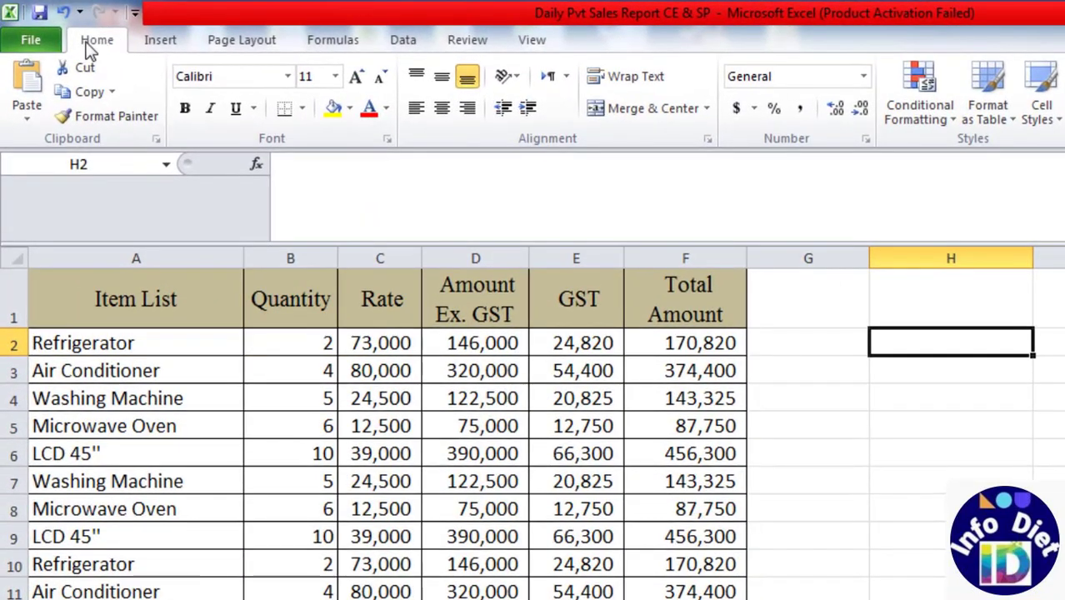
click(403, 42)
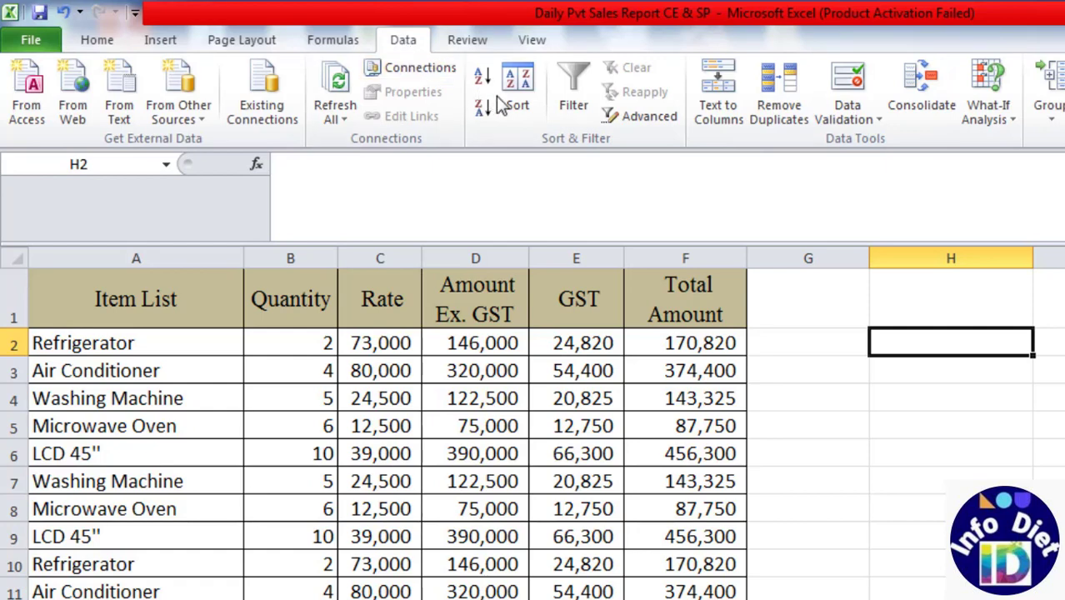
click(644, 117)
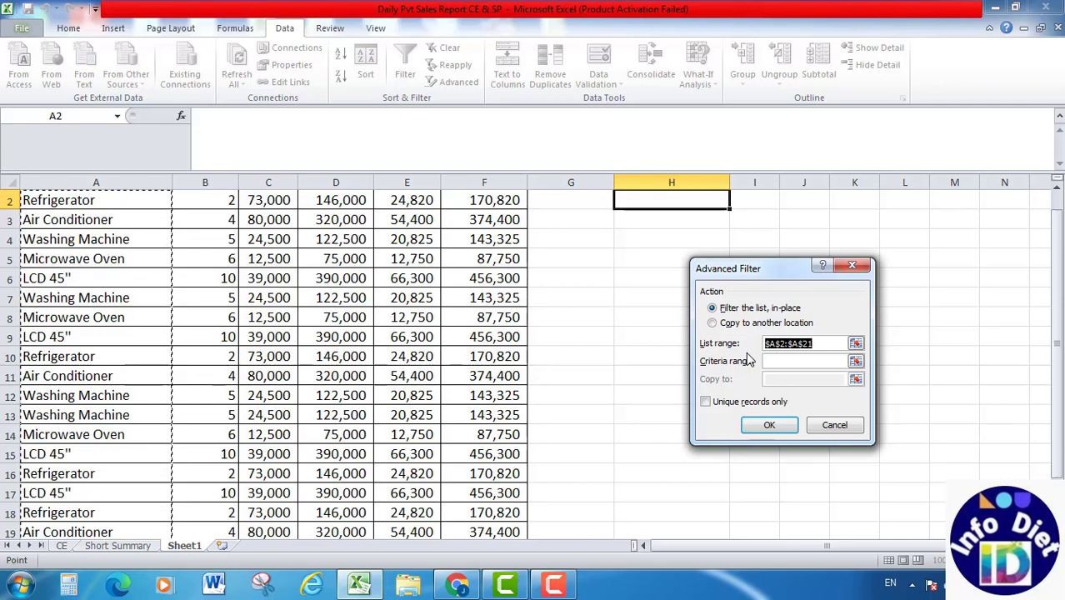
key(BackSpace)
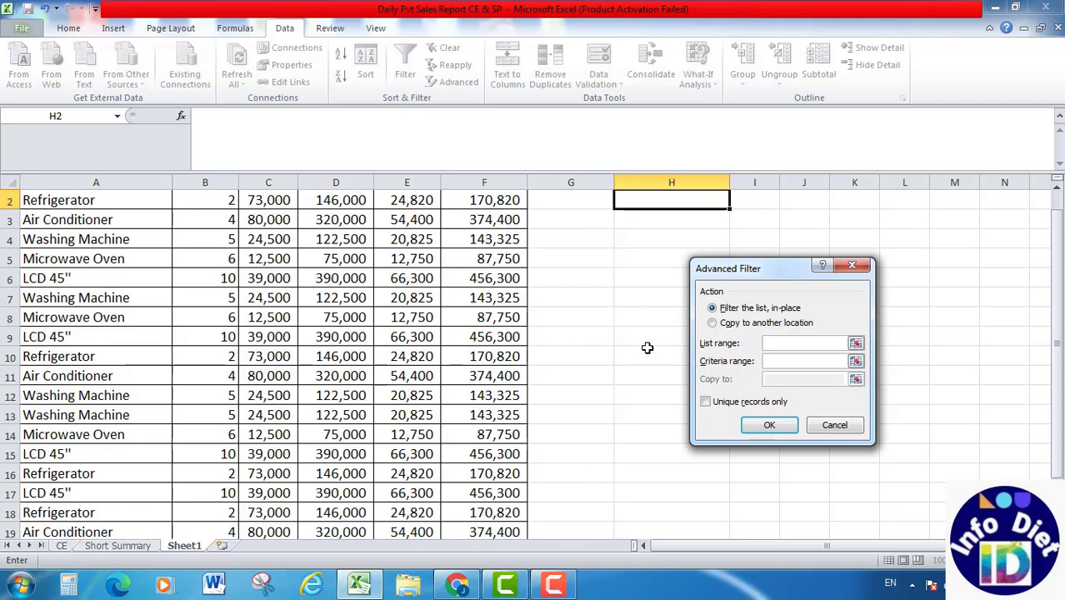
click(713, 325)
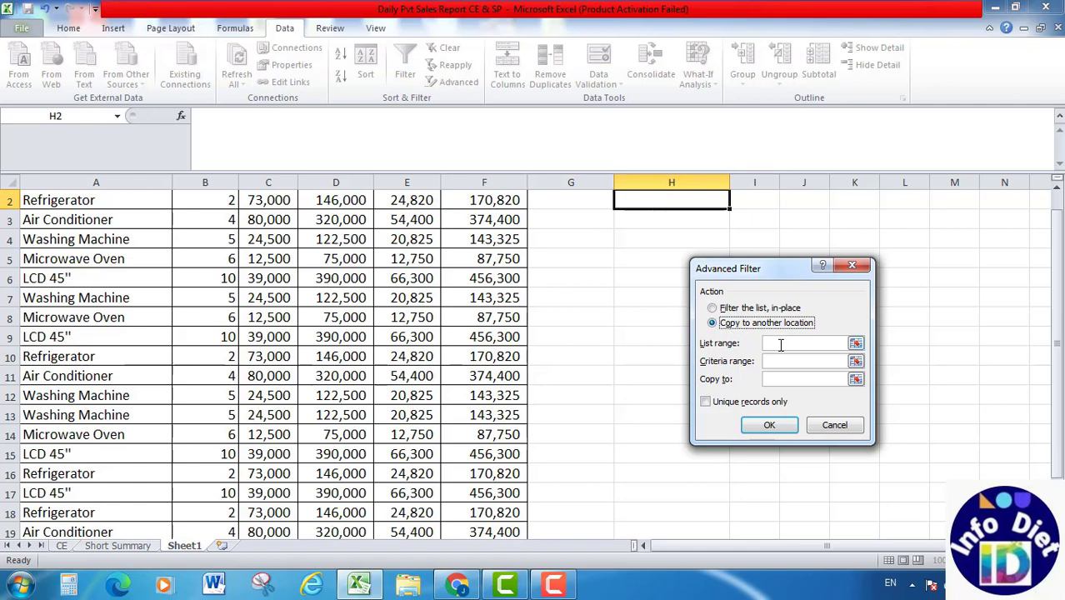
Step: Set the Advanced Filter's list range to A2:A21 and its copy destination to cell H2 on Sheet1
click(780, 347)
click(149, 208)
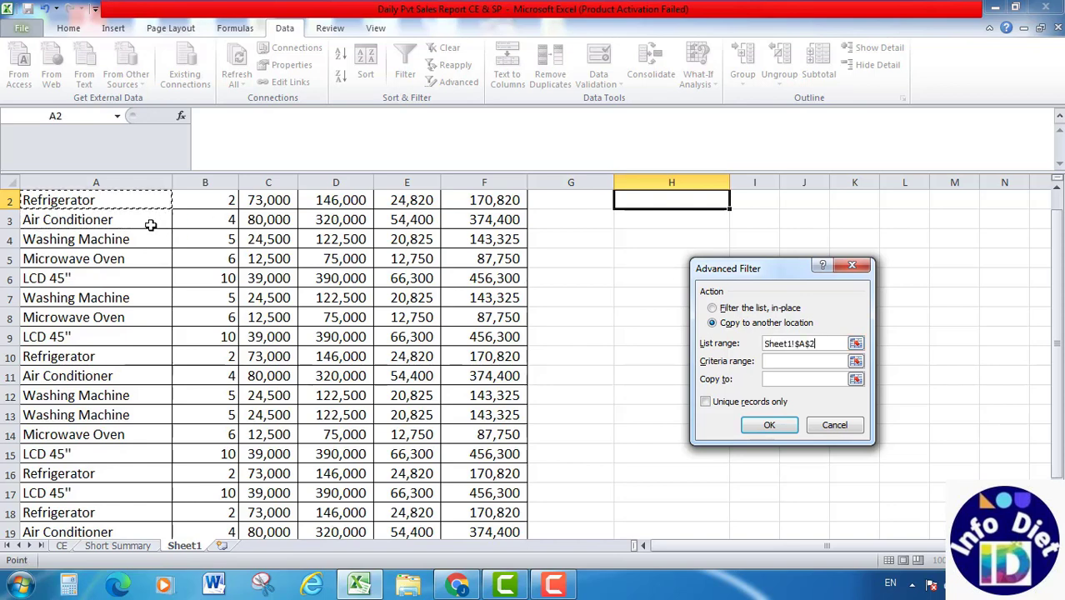
scroll(150, 225, up, 1)
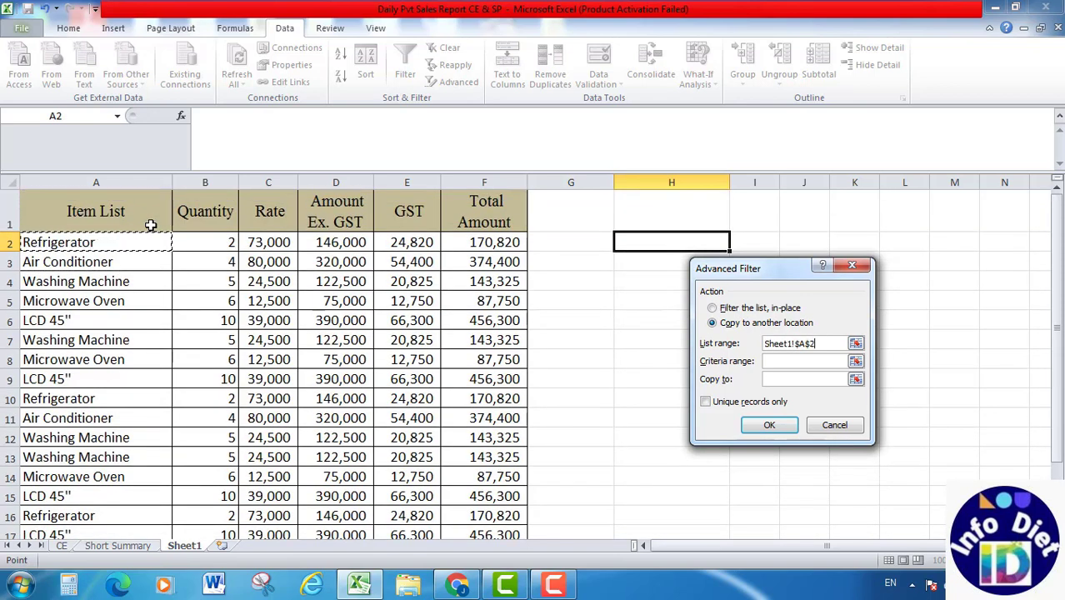
key(ctrl+shift+Down)
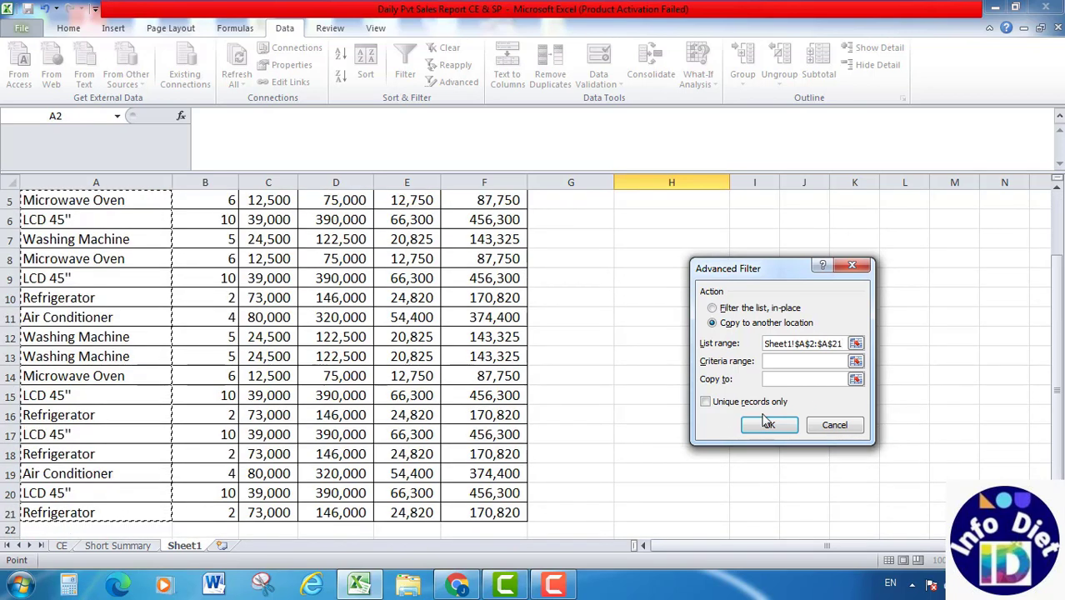
click(786, 379)
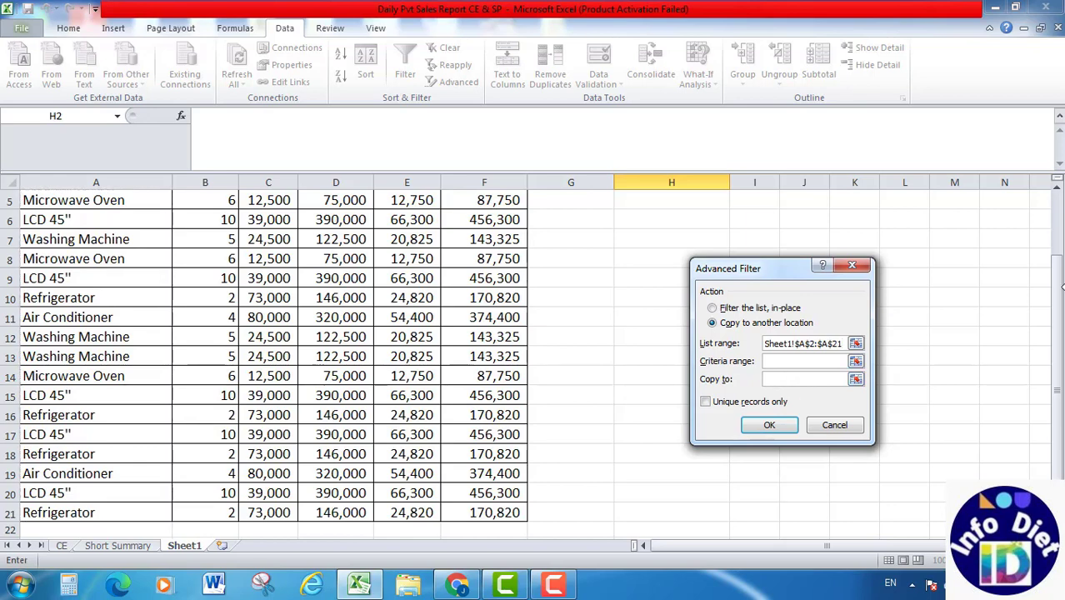
drag(1059, 282, 1051, 244)
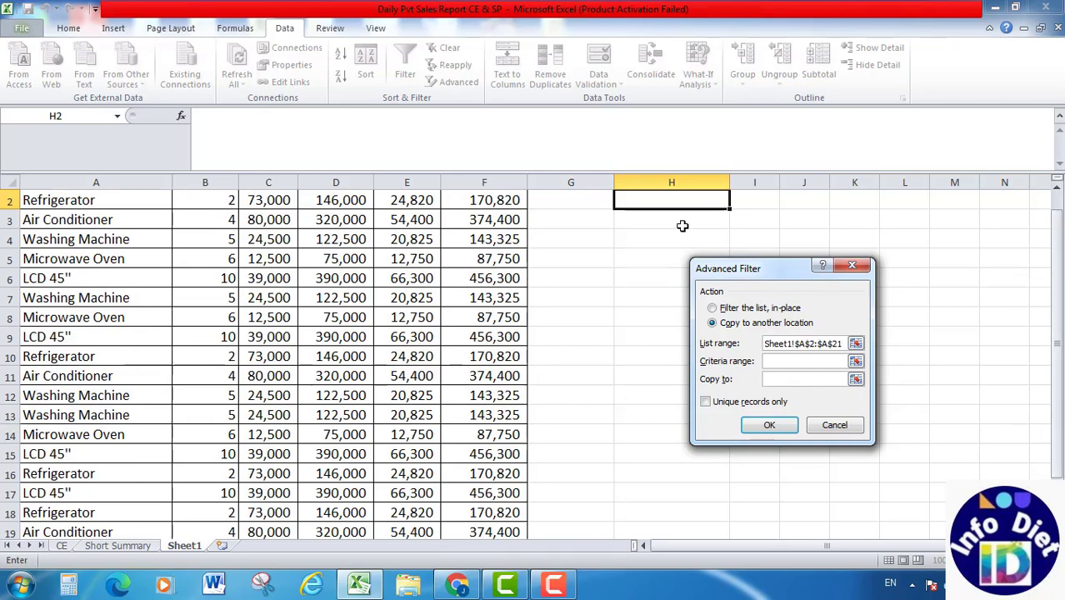
click(1056, 190)
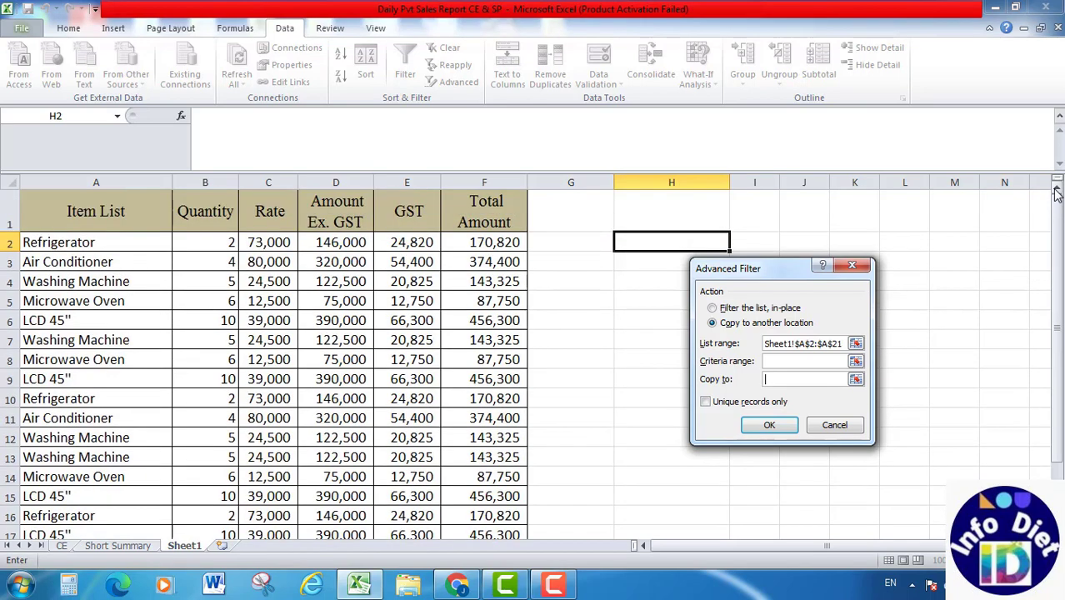
click(644, 243)
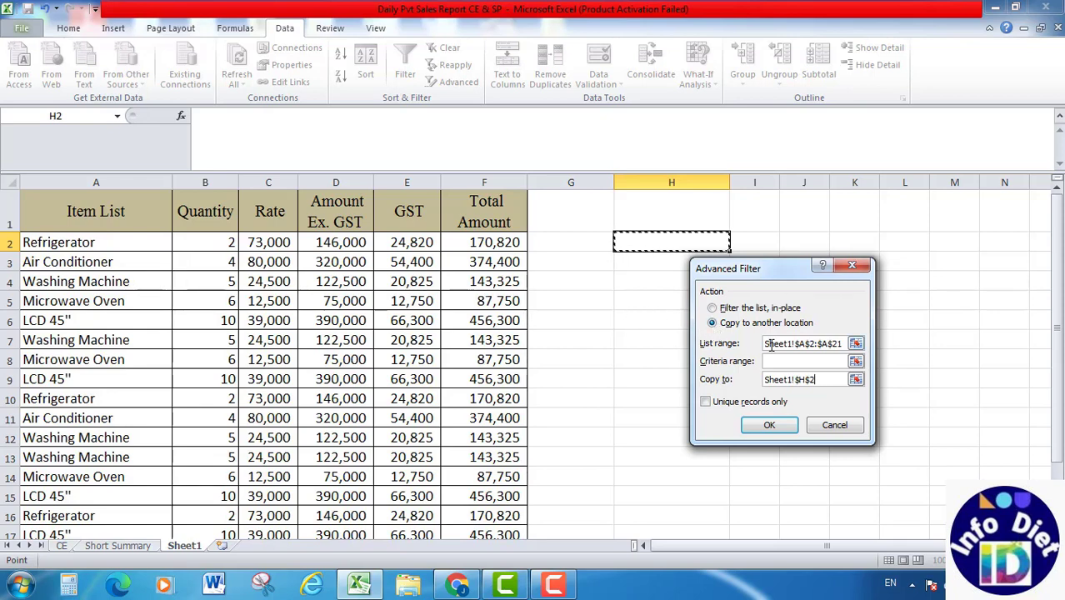
Step: Clear the list range and reselect the item names in A2:A21 as the range to filter
click(841, 347)
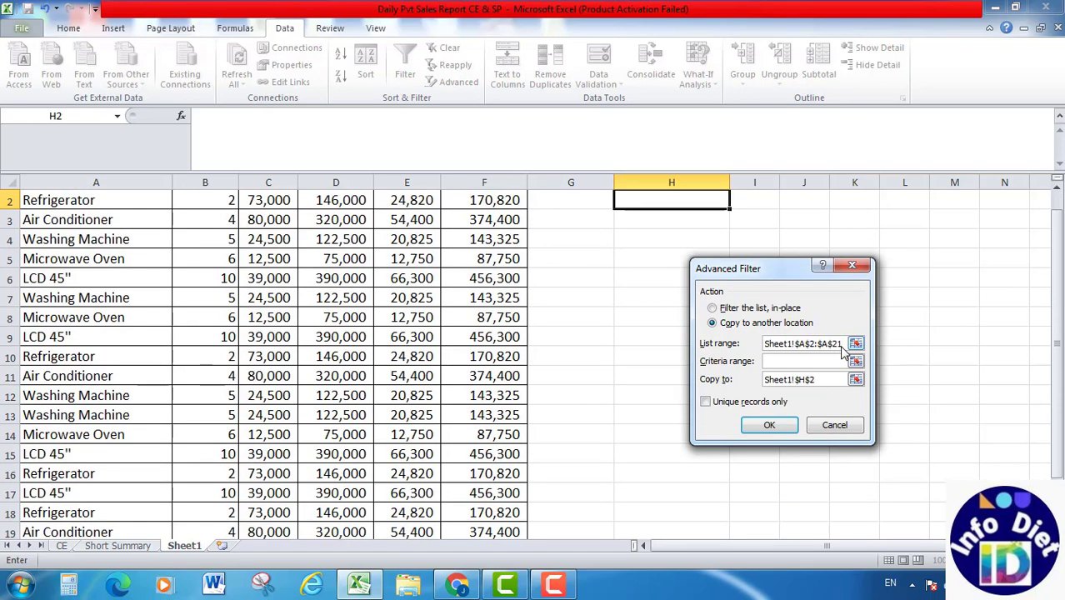
key(BackSpace)
key(BackSpace)
key(BackSpace)
key(BackSpace)
key(BackSpace)
key(BackSpace)
key(BackSpace)
key(BackSpace)
key(BackSpace)
key(BackSpace)
key(BackSpace)
key(BackSpace)
key(BackSpace)
key(BackSpace)
key(BackSpace)
key(BackSpace)
key(BackSpace)
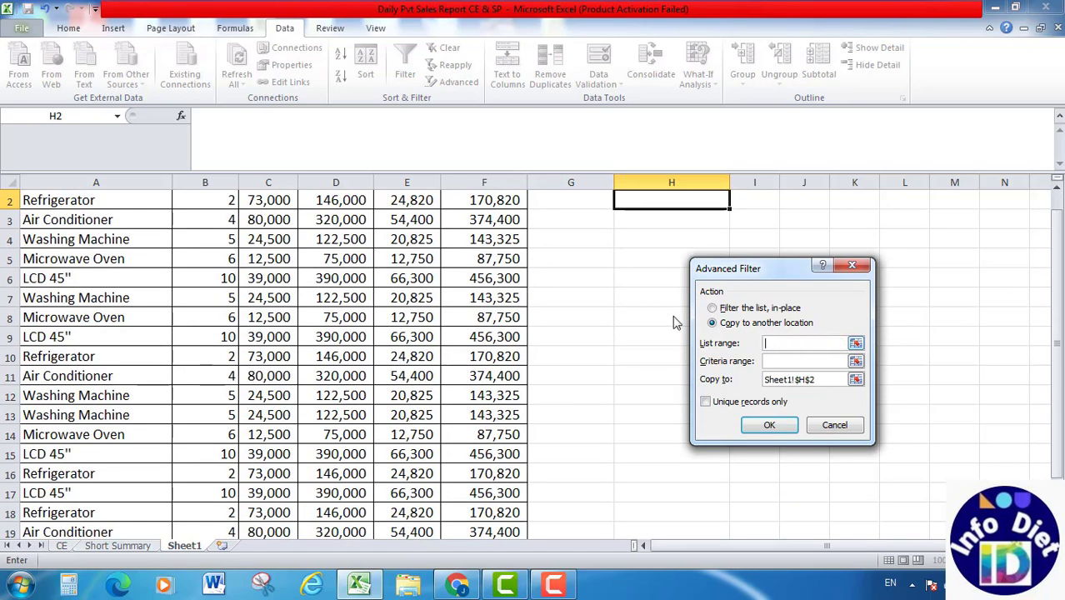
click(122, 249)
key(Up)
key(Up)
key(Up)
key(Up)
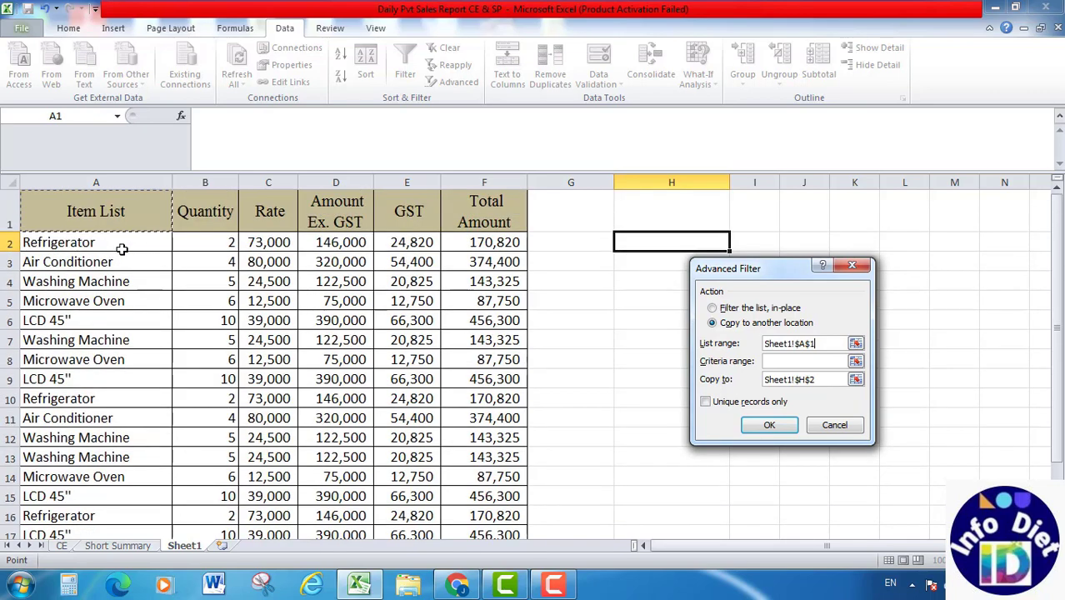
key(Down)
key(ctrl+shift+Down)
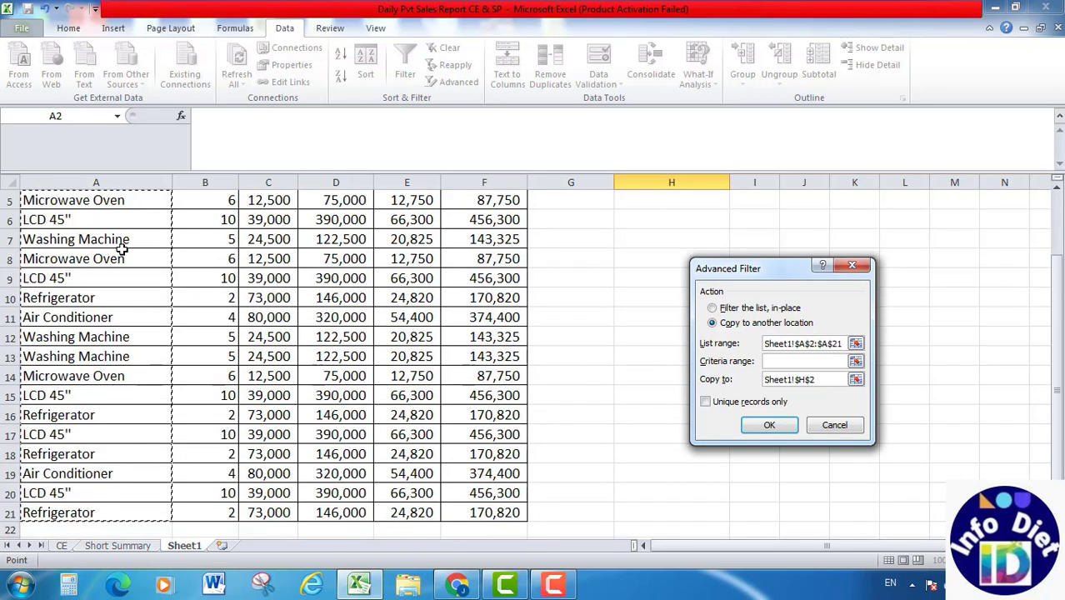
Step: Clear and re-enter H2 as the copy destination, restrict the filter to unique records only, and run it
click(825, 380)
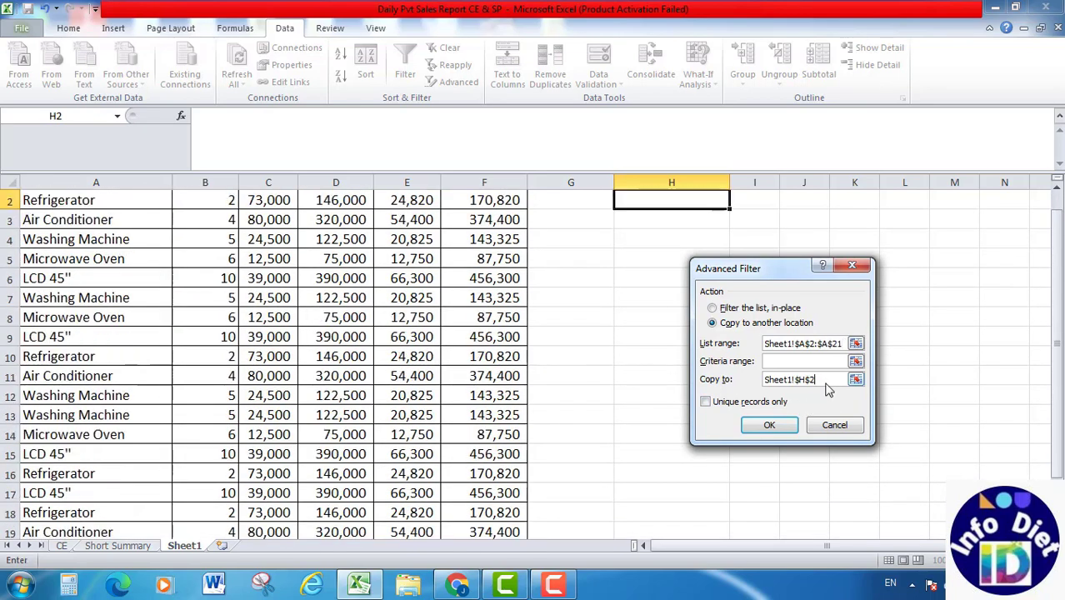
key(BackSpace)
key(BackSpace)
key(BackSpace)
key(BackSpace)
key(BackSpace)
key(BackSpace)
key(BackSpace)
key(BackSpace)
key(BackSpace)
key(BackSpace)
key(BackSpace)
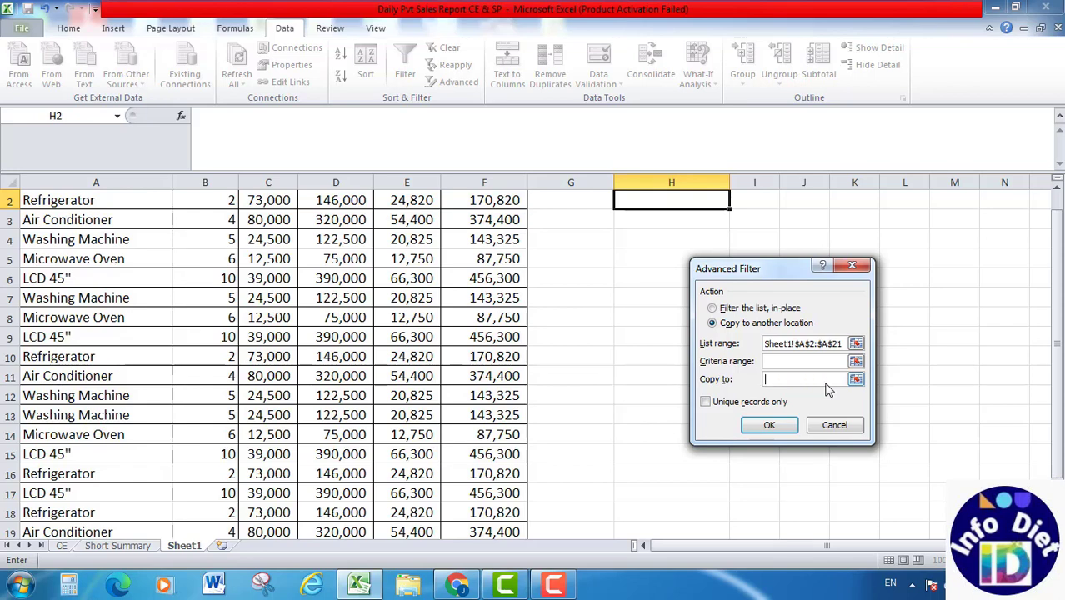
drag(1057, 367, 1061, 285)
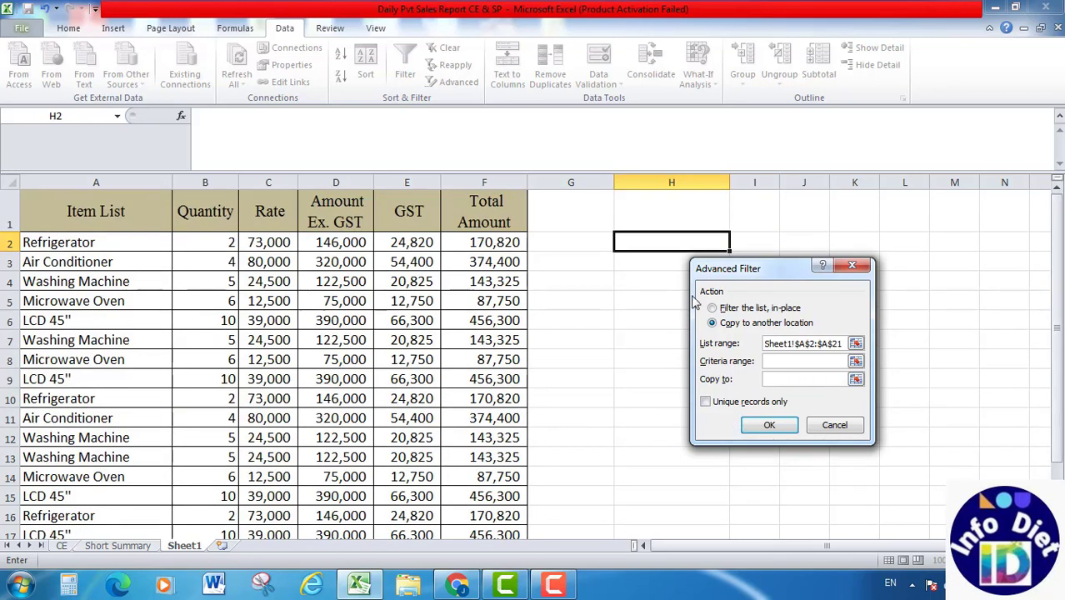
click(636, 255)
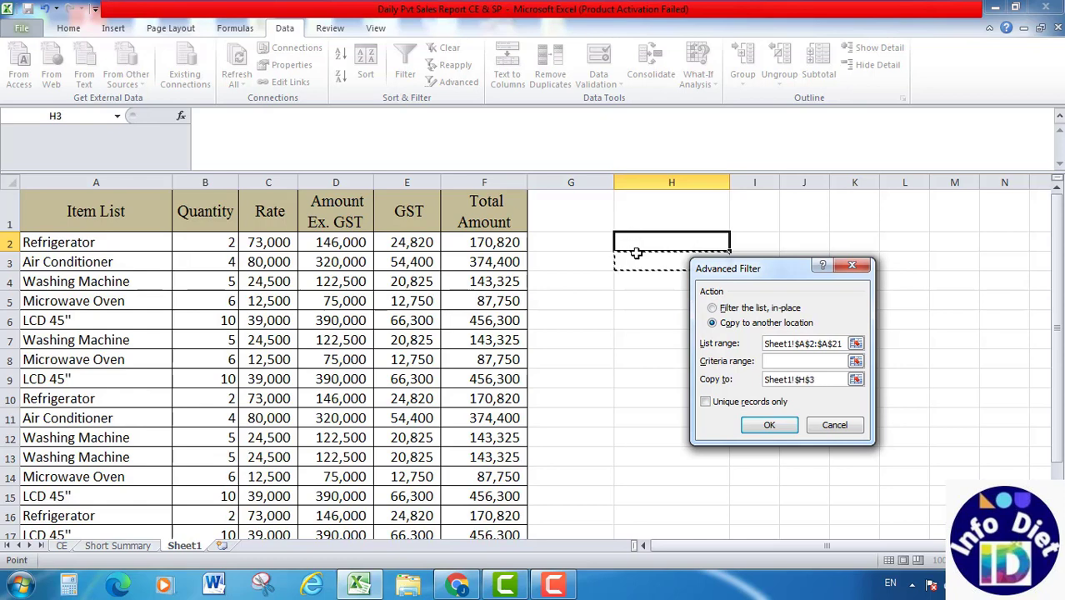
click(640, 237)
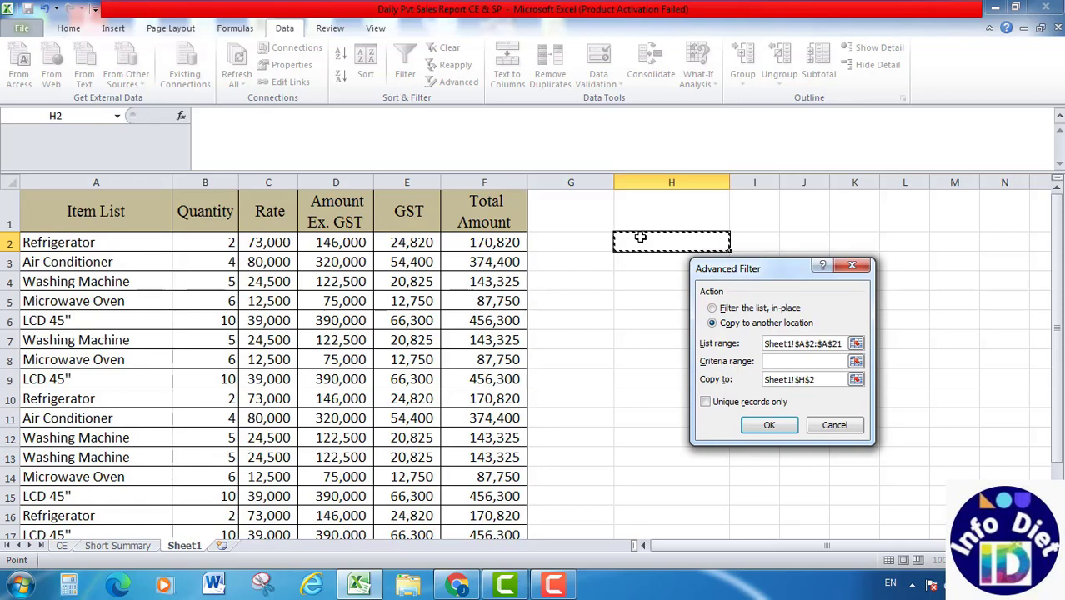
click(706, 403)
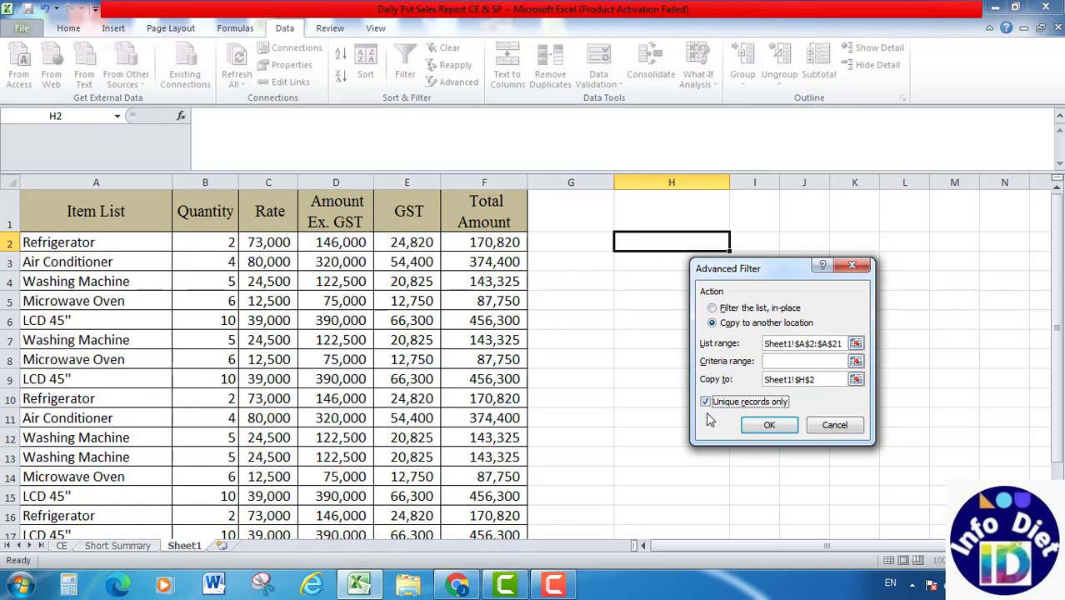
click(769, 432)
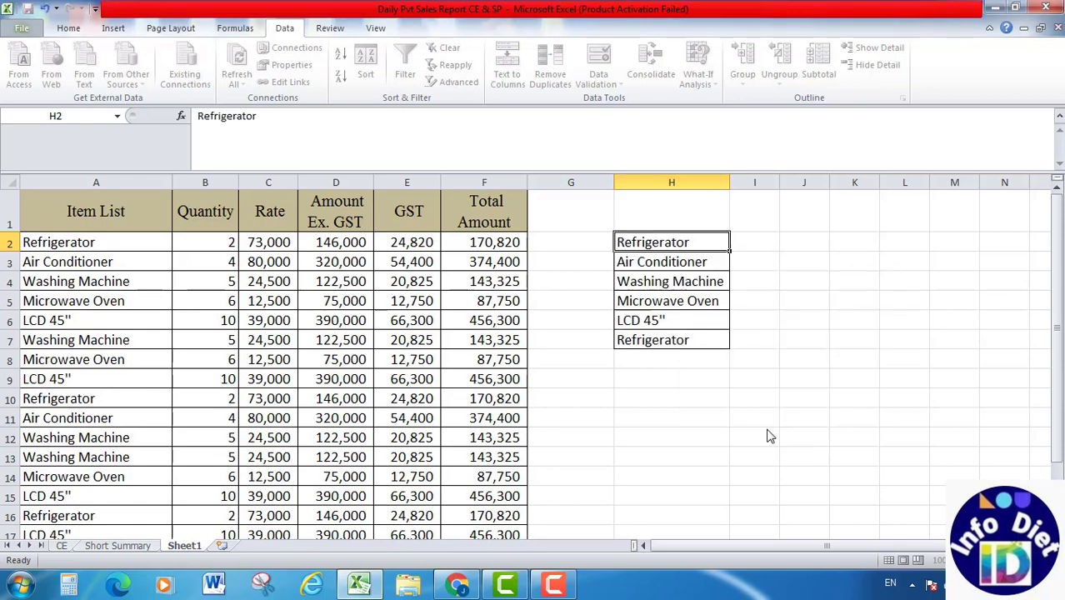
Step: Examine the extracted item names in column H, checking the list for any remaining duplicates
click(670, 362)
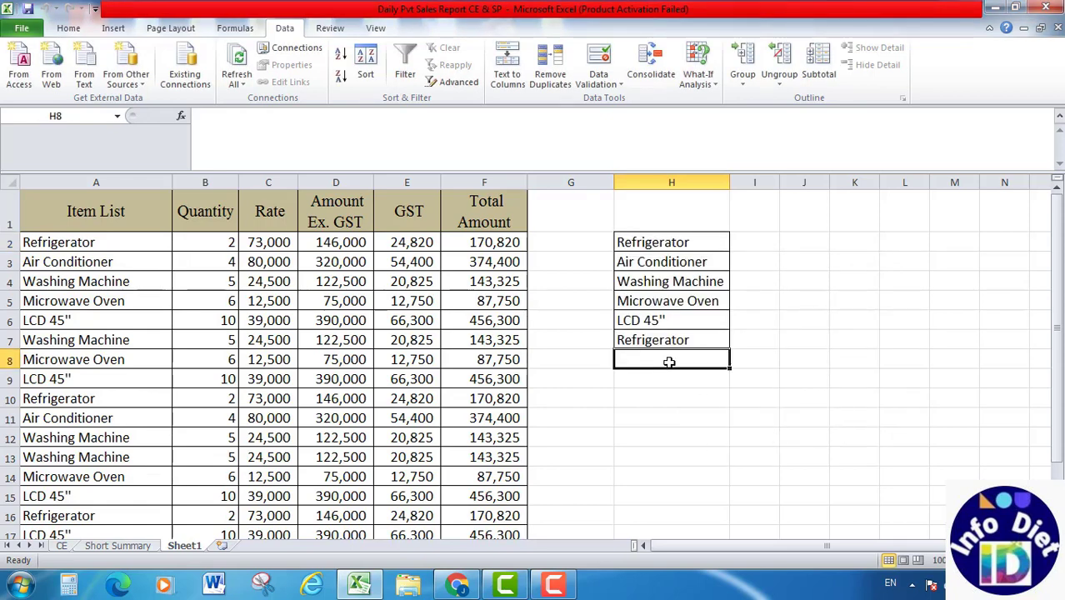
key(Up)
key(Up)
key(Up)
key(Up)
key(Up)
key(Up)
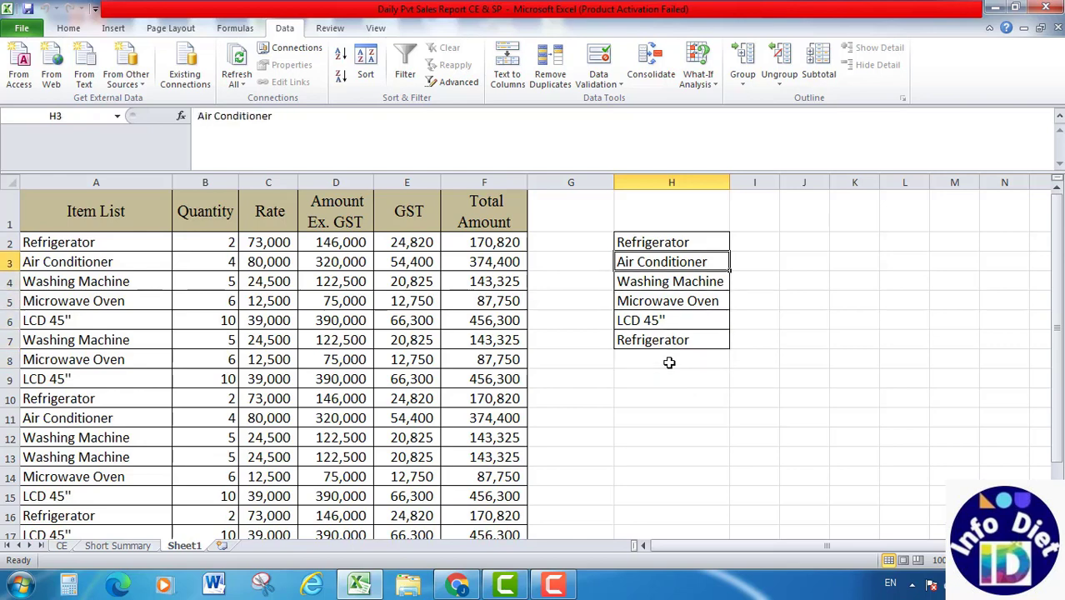
key(Right)
key(Down)
key(Left)
key(Down)
key(Down)
key(Down)
key(Down)
key(Down)
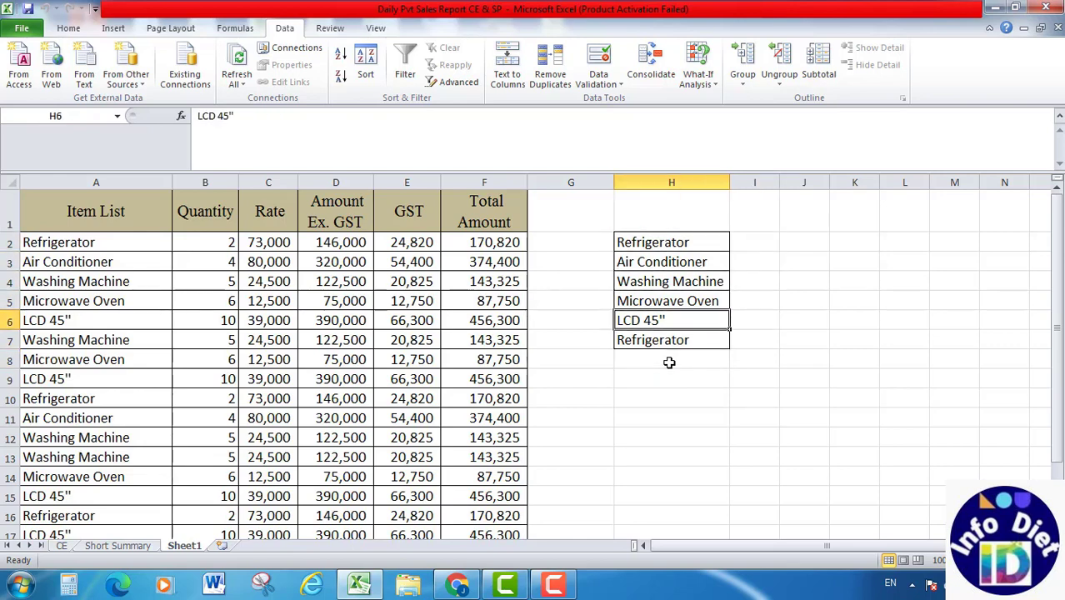